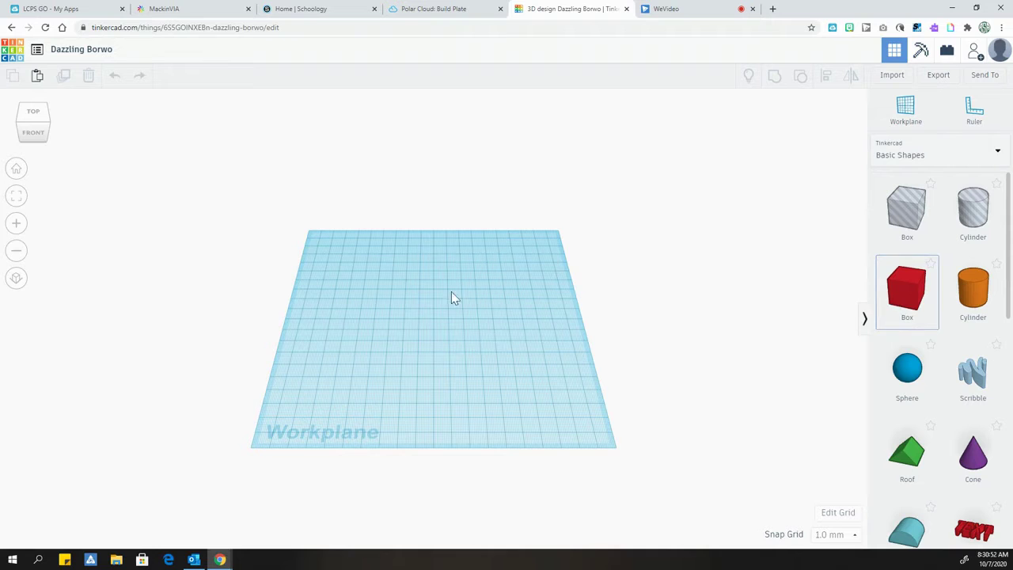
# Step: Place a solid box on the workplane and enlarge it to about 148 mm deep and 111 mm high
pyautogui.click(389, 285)
pyautogui.moveTo(407, 304); pyautogui.dragTo(583, 310)
pyautogui.moveTo(466, 287); pyautogui.dragTo(467, 174)
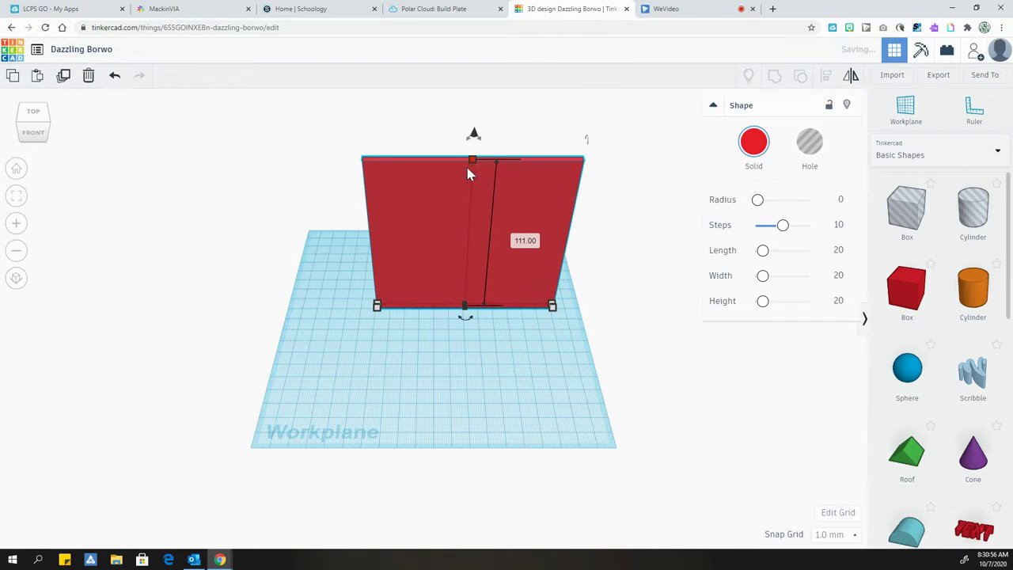
pyautogui.moveTo(466, 308); pyautogui.dragTo(471, 507)
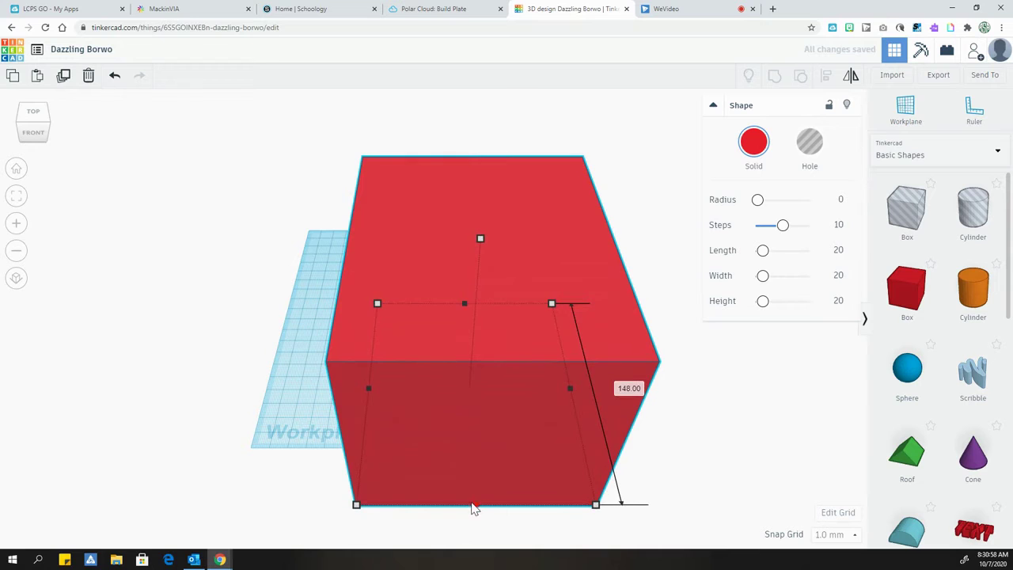
# Step: Reposition the oversized box across the workplane and stretch its base from one corner
pyautogui.moveTo(447, 284); pyautogui.dragTo(400, 283, button='right')
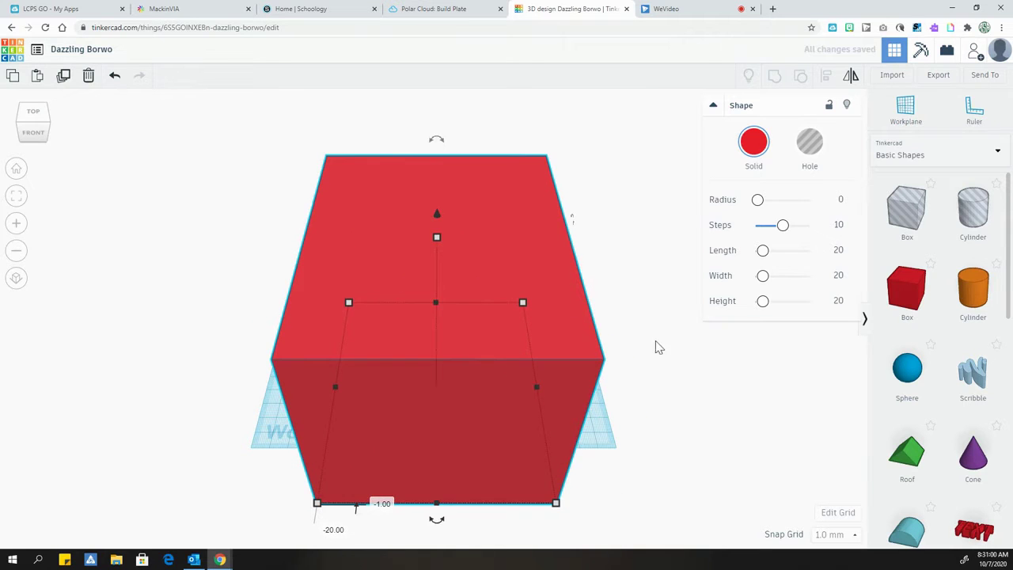
pyautogui.moveTo(609, 352); pyautogui.dragTo(371, 284, button='right')
pyautogui.moveTo(371, 285); pyautogui.dragTo(427, 383)
pyautogui.moveTo(427, 383); pyautogui.dragTo(471, 281, button='right')
pyautogui.moveTo(470, 281); pyautogui.dragTo(427, 272)
pyautogui.moveTo(633, 366); pyautogui.dragTo(448, 331, button='right')
pyautogui.moveTo(448, 331); pyautogui.dragTo(551, 398)
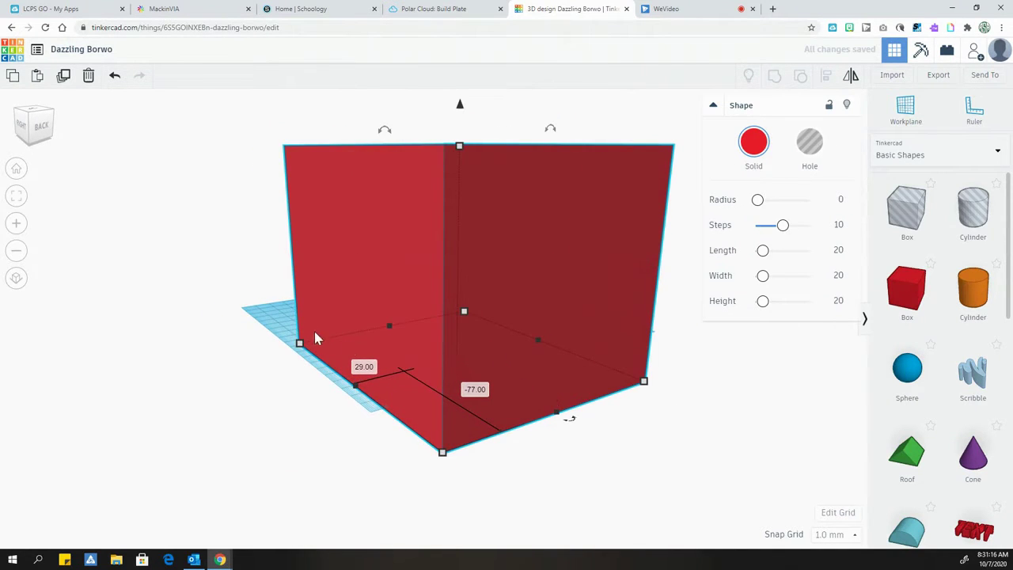
pyautogui.moveTo(300, 342); pyautogui.dragTo(489, 284)
pyautogui.click(545, 384)
pyautogui.moveTo(545, 385); pyautogui.dragTo(467, 413, button='right')
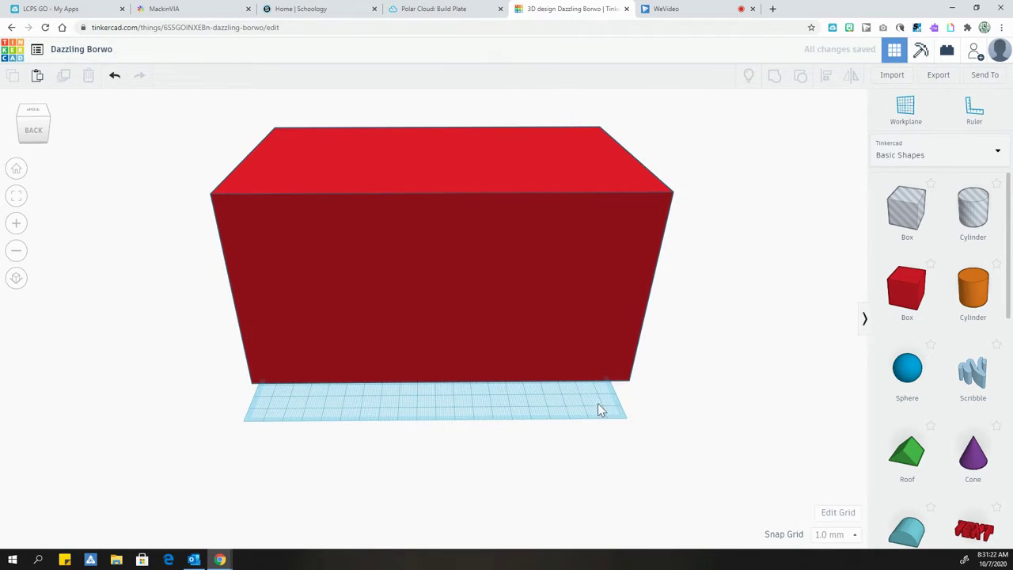
# Step: Delete the oversized box from the workplane
pyautogui.click(402, 299)
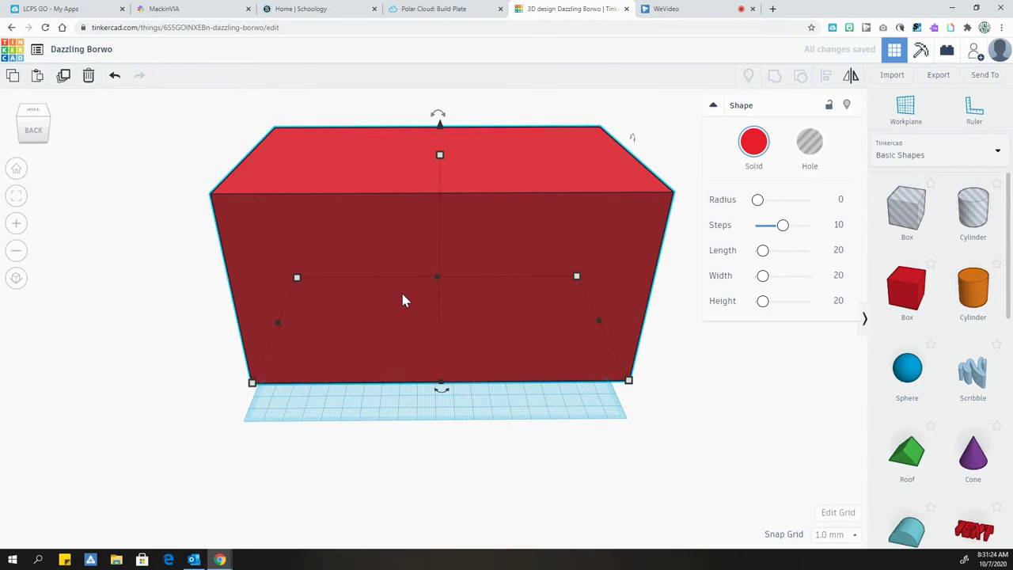
pyautogui.press('Delete')
pyautogui.moveTo(423, 277); pyautogui.dragTo(393, 351, button='right')
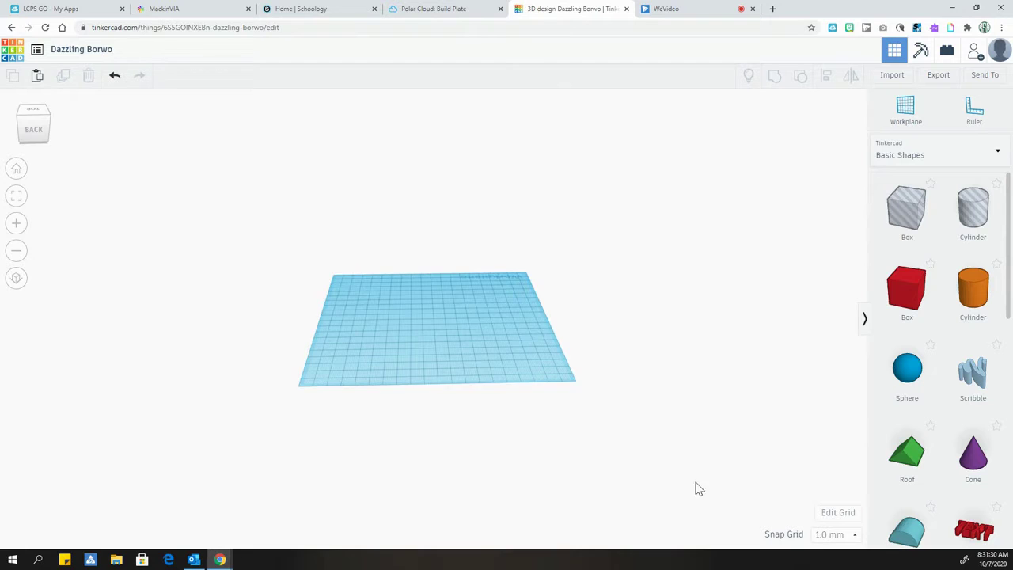
# Step: Set the workplane grid to a custom size of 150 by 150 mm
pyautogui.scroll(-2, 678, 472)
pyautogui.scroll(5, 676, 466)
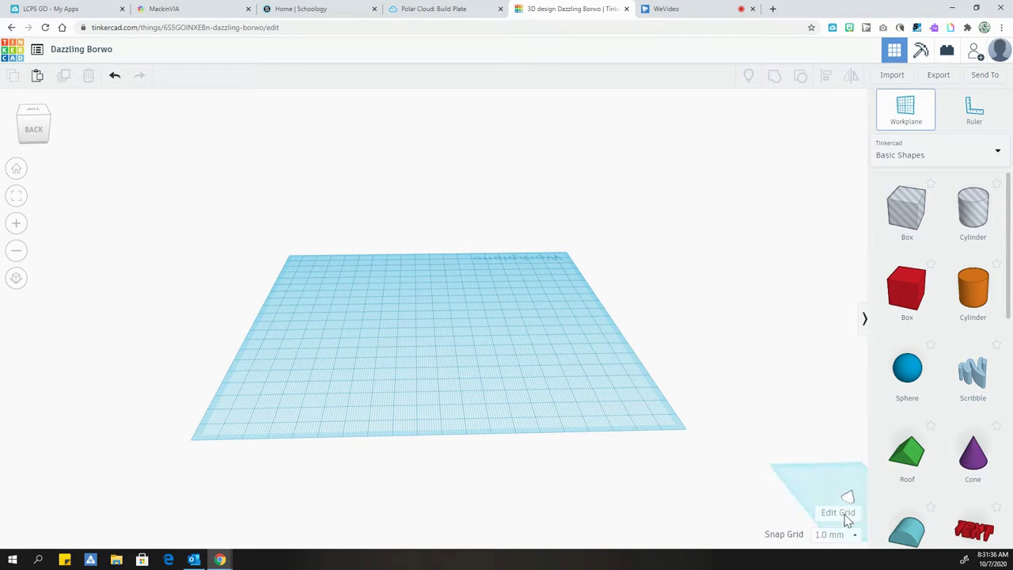
pyautogui.click(774, 464)
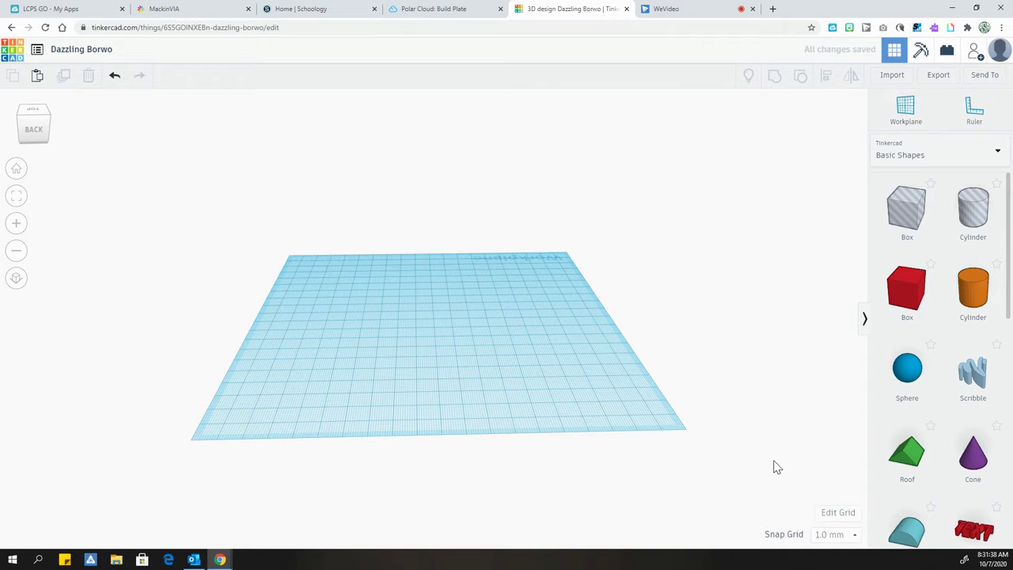
pyautogui.click(834, 513)
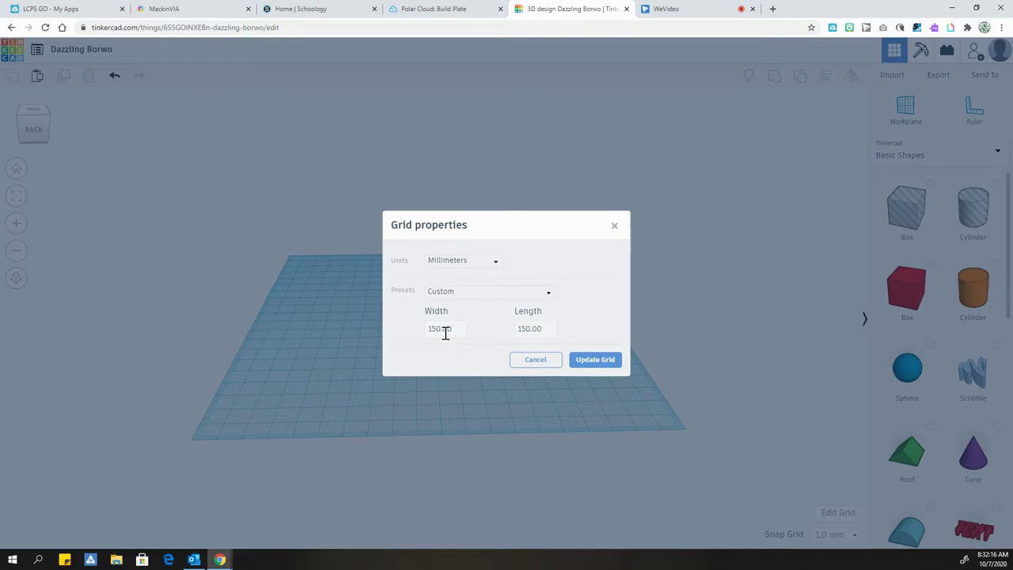
pyautogui.click(601, 362)
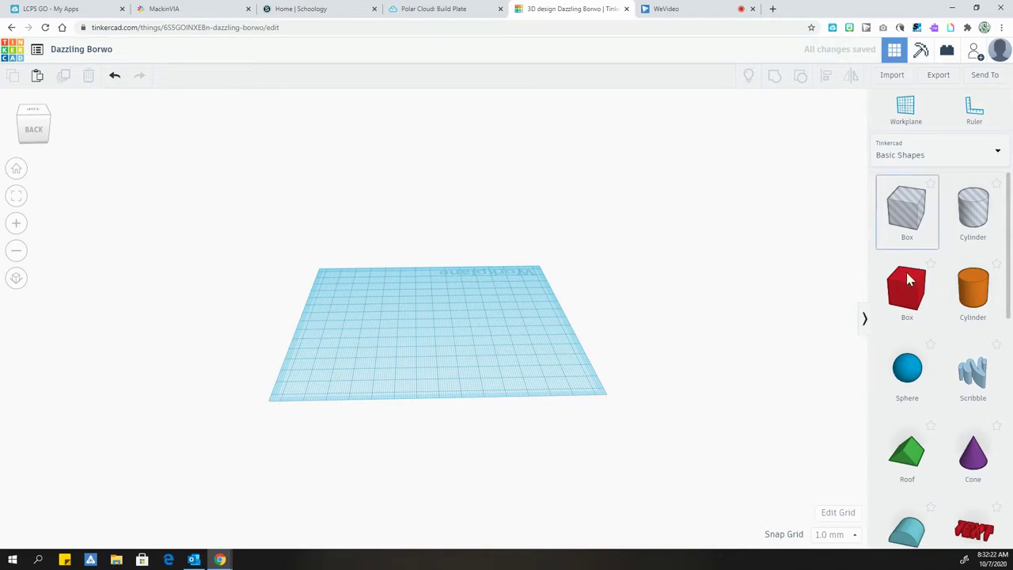
# Step: Place a solid box on the resized workplane and stretch it to about 145 mm wide and 150 mm high
pyautogui.moveTo(914, 301); pyautogui.dragTo(405, 292)
pyautogui.moveTo(438, 324); pyautogui.dragTo(551, 321)
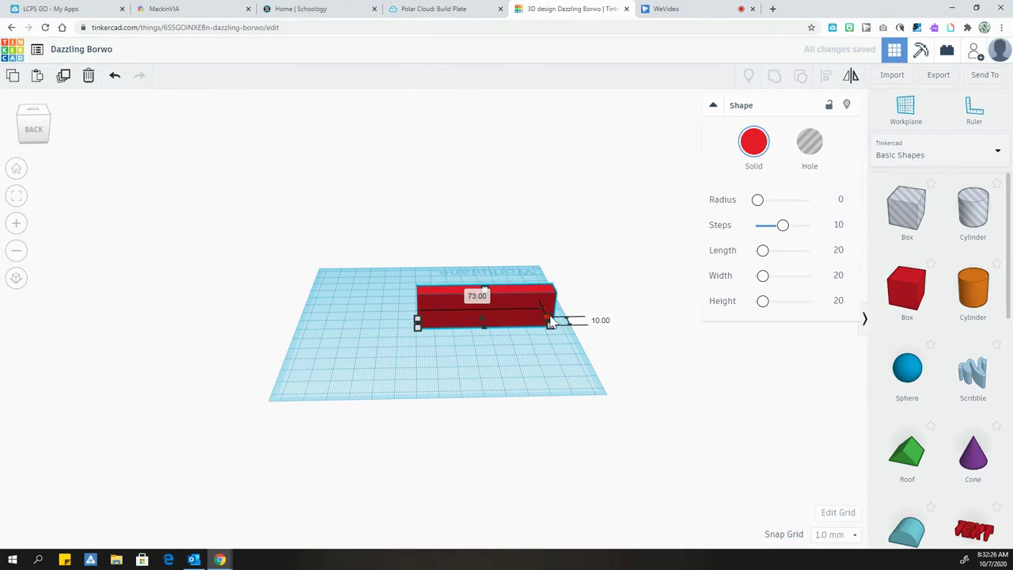
pyautogui.moveTo(418, 322); pyautogui.dragTo(315, 297)
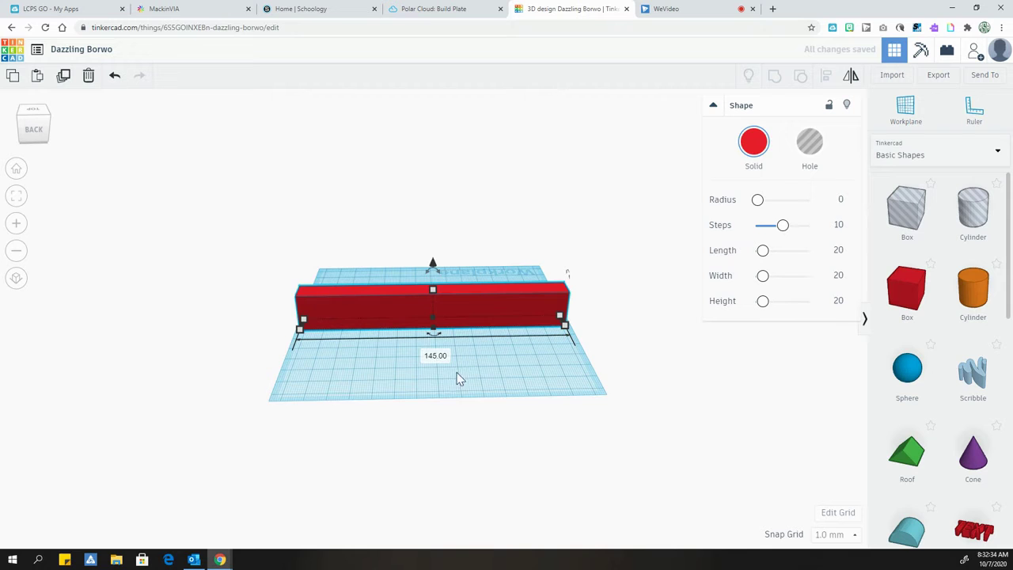
pyautogui.moveTo(322, 386); pyautogui.dragTo(372, 360, button='right')
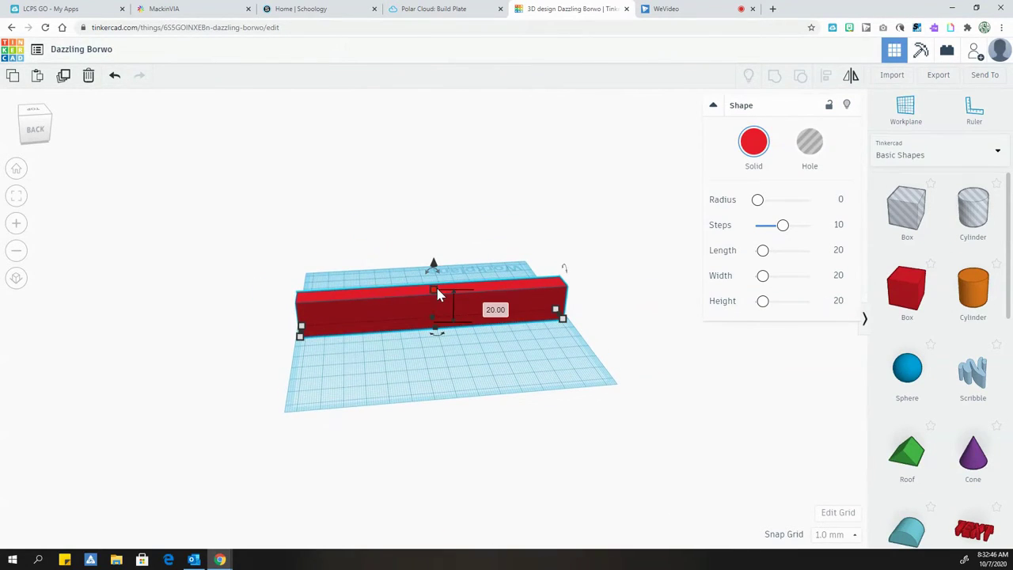
pyautogui.moveTo(433, 295); pyautogui.dragTo(411, 92)
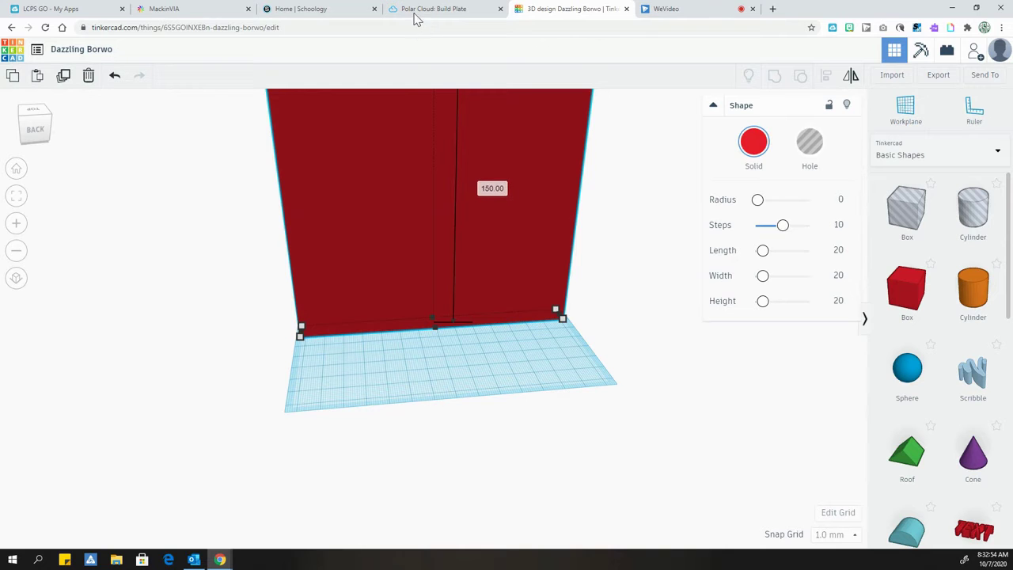
# Step: Stretch the tall box's thin sides outward in both directions so its base nearly fills the workplane
pyautogui.moveTo(599, 247); pyautogui.dragTo(479, 328, button='right')
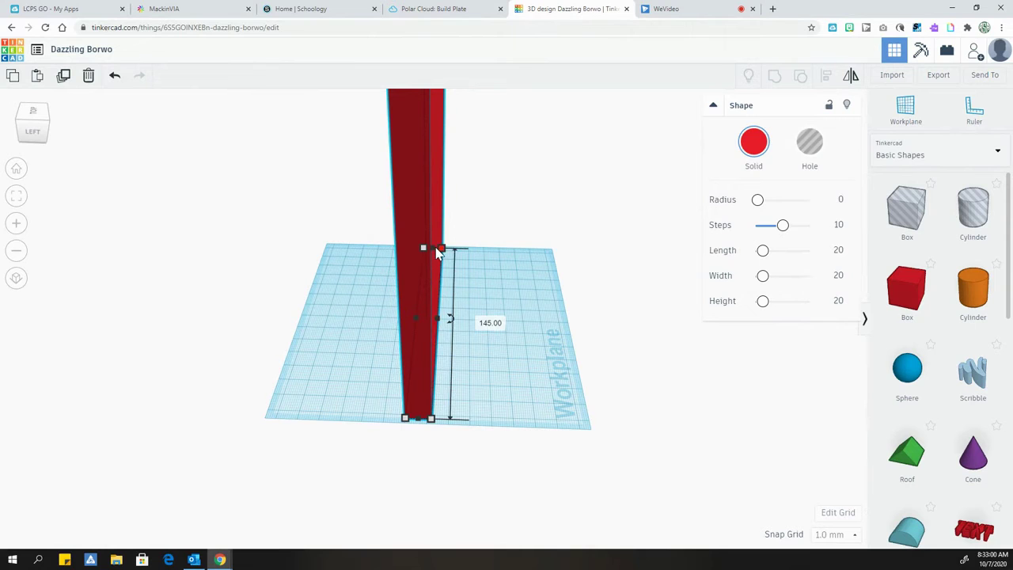
pyautogui.moveTo(447, 254); pyautogui.dragTo(535, 260)
pyautogui.moveTo(418, 258); pyautogui.dragTo(335, 254)
pyautogui.moveTo(666, 372); pyautogui.dragTo(391, 393, button='right')
pyautogui.scroll(10, 391, 394)
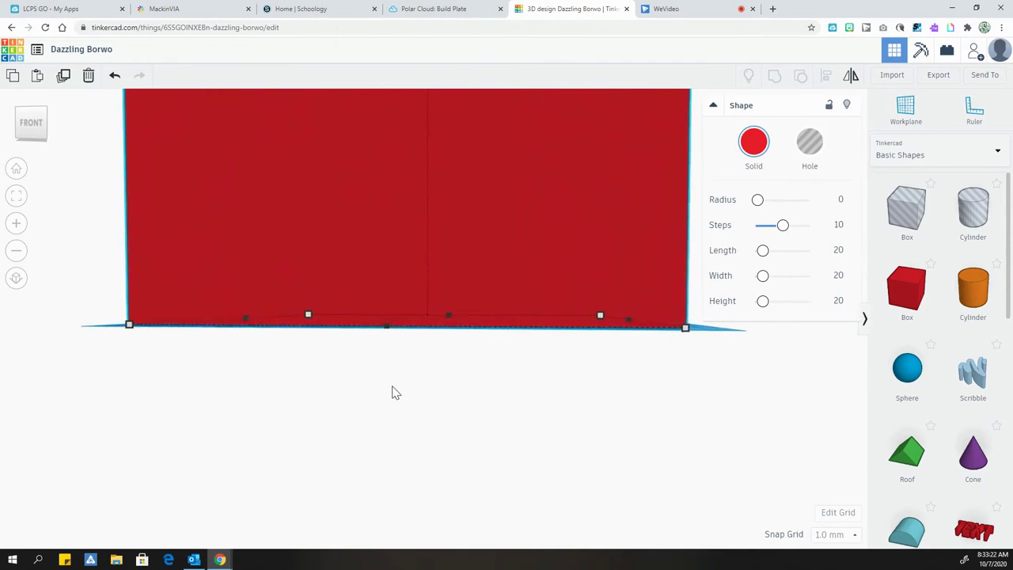
# Step: Raise the large box about 15 mm above the workplane
pyautogui.moveTo(420, 382)
pyautogui.mouseDown(button='right')
pyautogui.moveTo(420, 356)
pyautogui.moveTo(434, 388)
pyautogui.mouseUp(button='right')
pyautogui.scroll(-3, 433, 388)
pyautogui.scroll(-5, 420, 393)
pyautogui.scroll(2, 419, 391)
pyautogui.scroll(2, 418, 391)
pyautogui.scroll(-2, 452, 154)
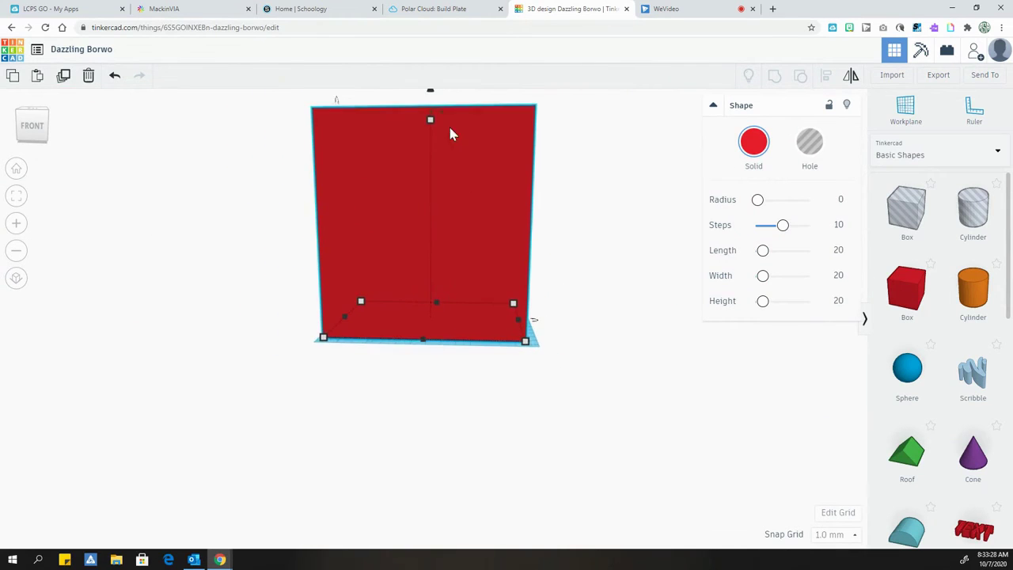
pyautogui.scroll(-2, 444, 111)
pyautogui.moveTo(432, 144); pyautogui.dragTo(432, 129)
pyautogui.scroll(-3, 434, 338)
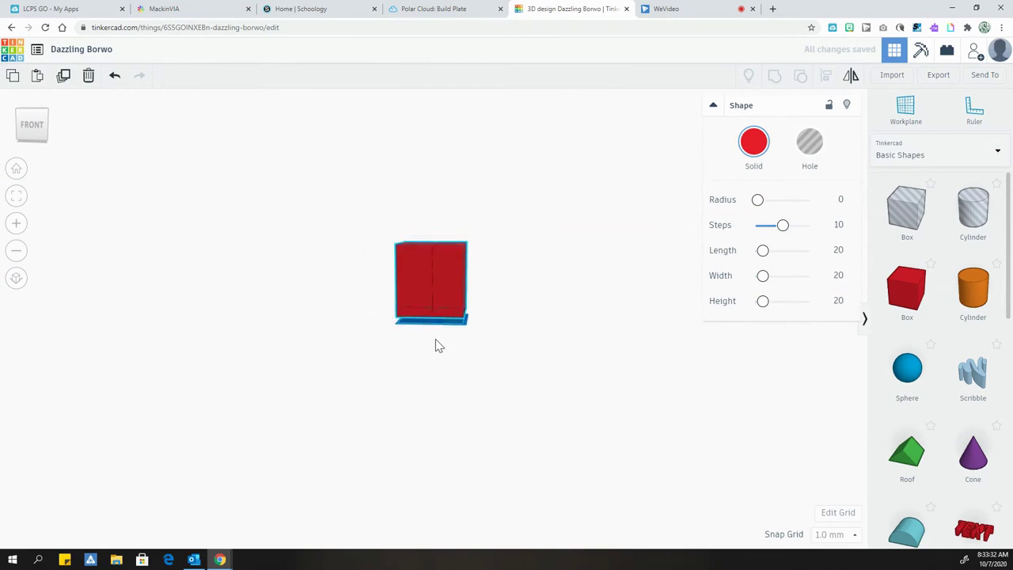
pyautogui.scroll(8, 473, 342)
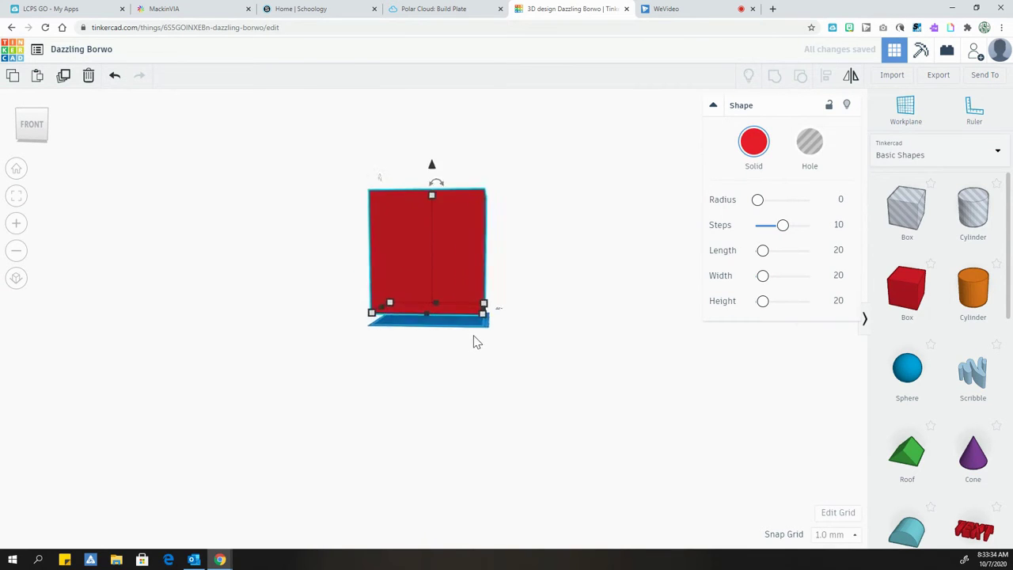
# Step: Lower the floating box back onto the workplane at height 0 and deselect it
pyautogui.moveTo(384, 338); pyautogui.dragTo(515, 355, button='right')
pyautogui.press('f')
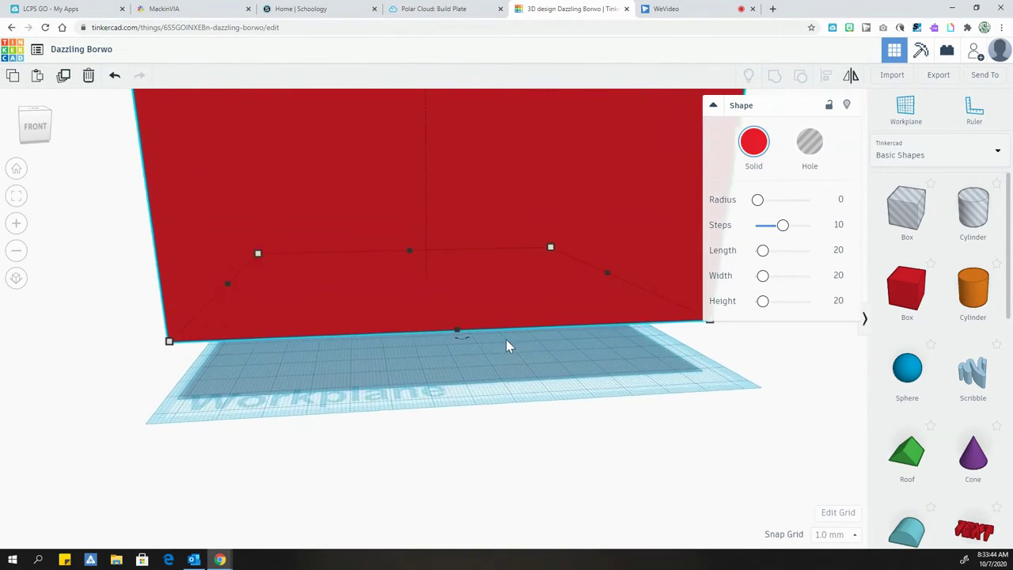
pyautogui.scroll(1, 493, 346)
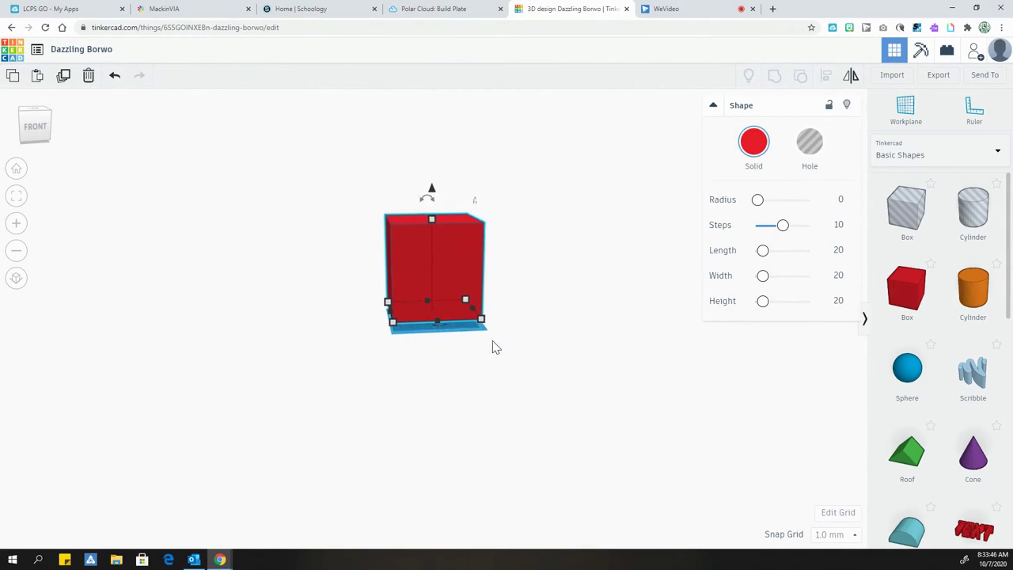
pyautogui.moveTo(429, 179); pyautogui.dragTo(431, 187)
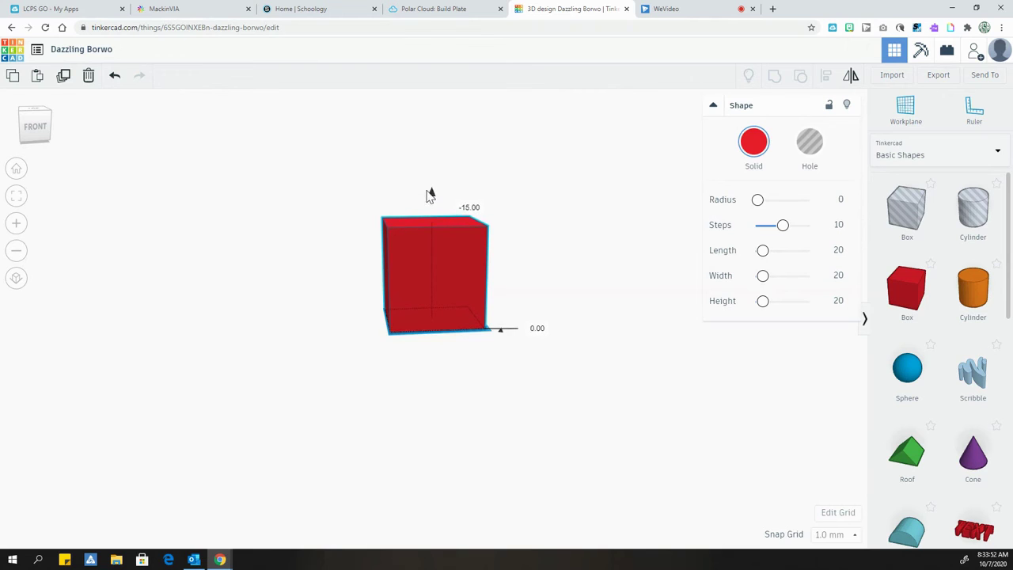
pyautogui.click(583, 305)
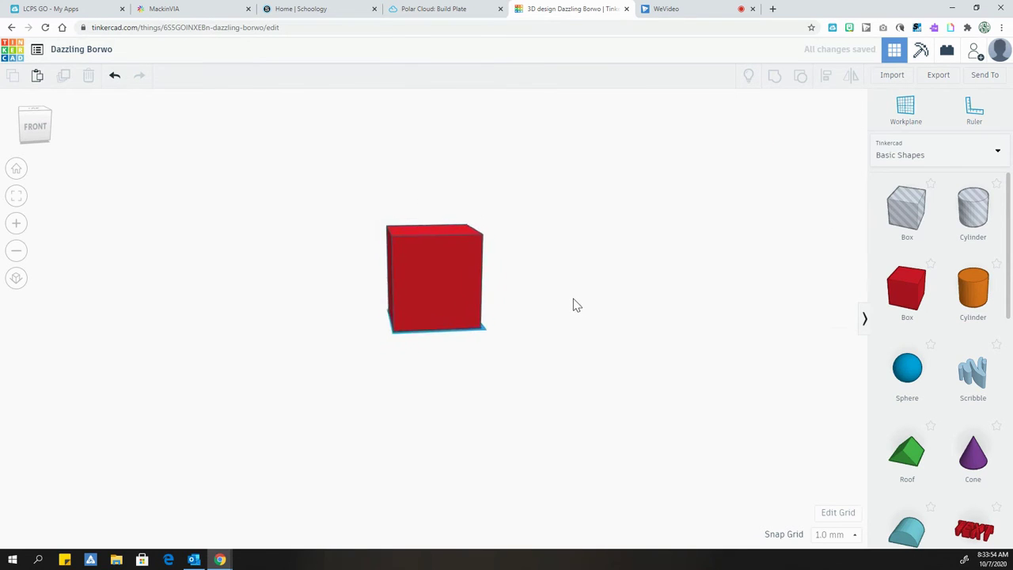
pyautogui.scroll(5, 572, 299)
pyautogui.scroll(-5, 572, 300)
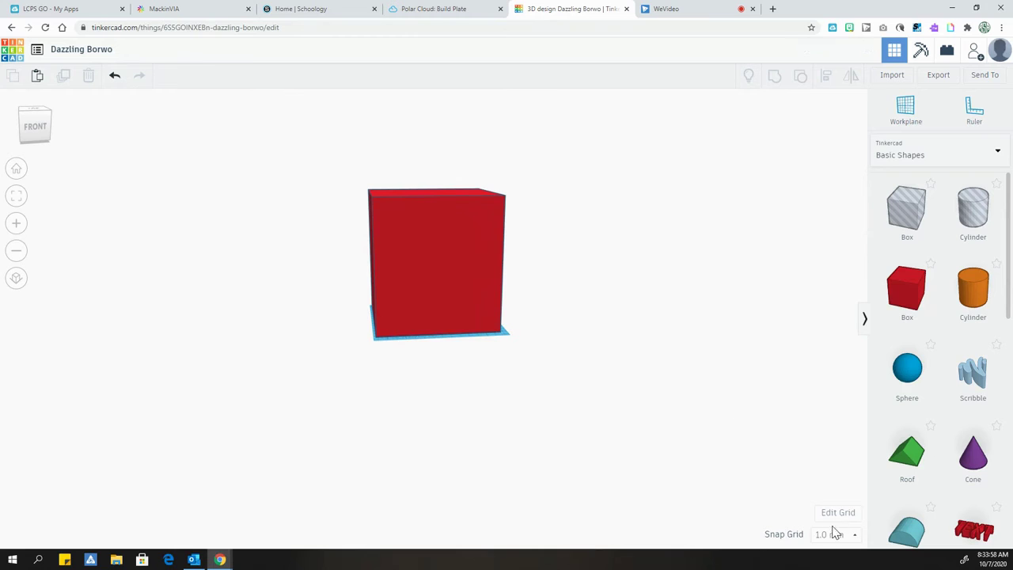
pyautogui.moveTo(558, 423); pyautogui.dragTo(362, 357, button='right')
pyautogui.scroll(8, 365, 383)
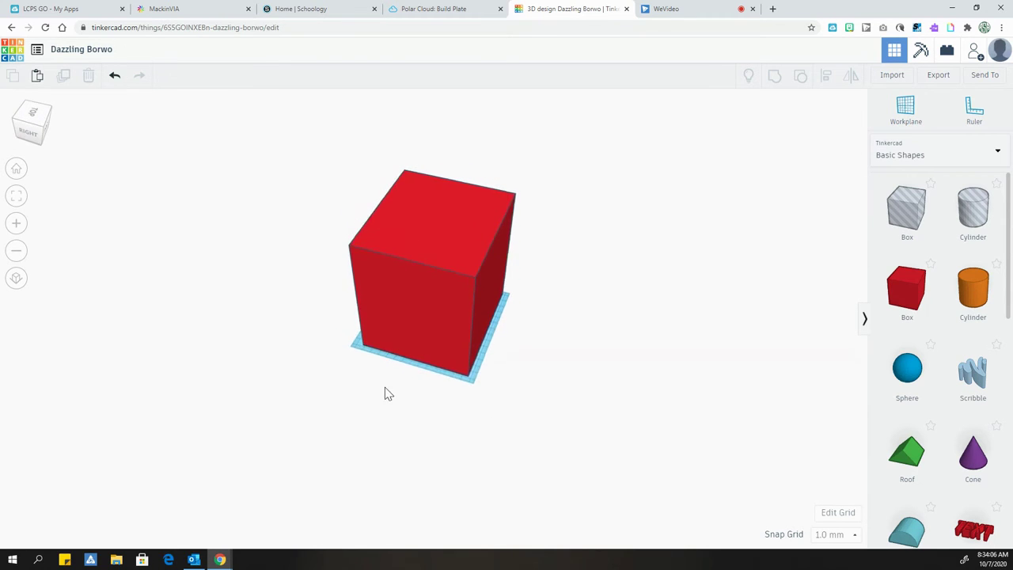
pyautogui.moveTo(306, 436); pyautogui.dragTo(375, 435, button='right')
# Step: Switch to Schoology and open the JML Library course from the course dashboard
pyautogui.click(299, 16)
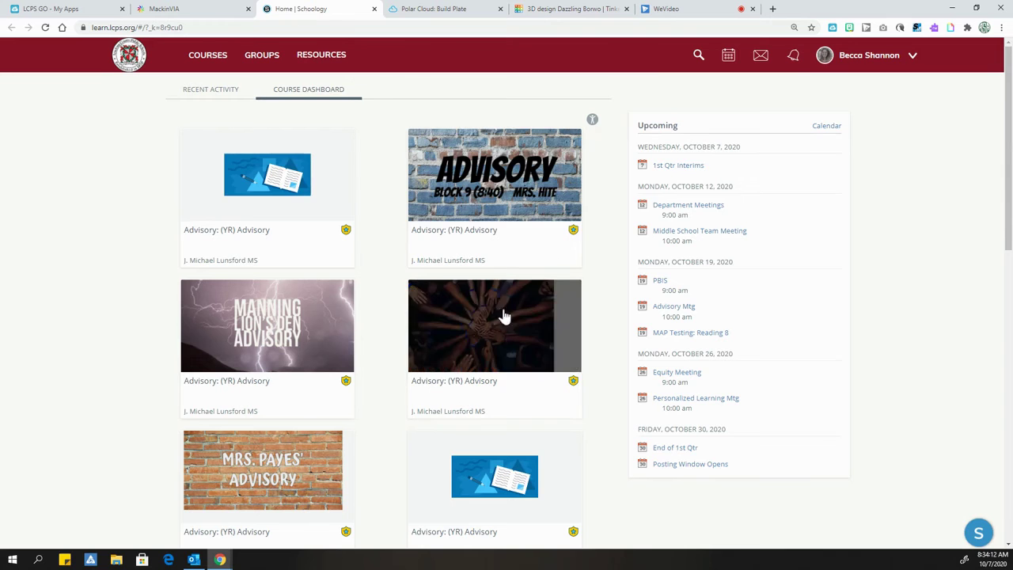
pyautogui.scroll(-5, 412, 452)
pyautogui.click(247, 419)
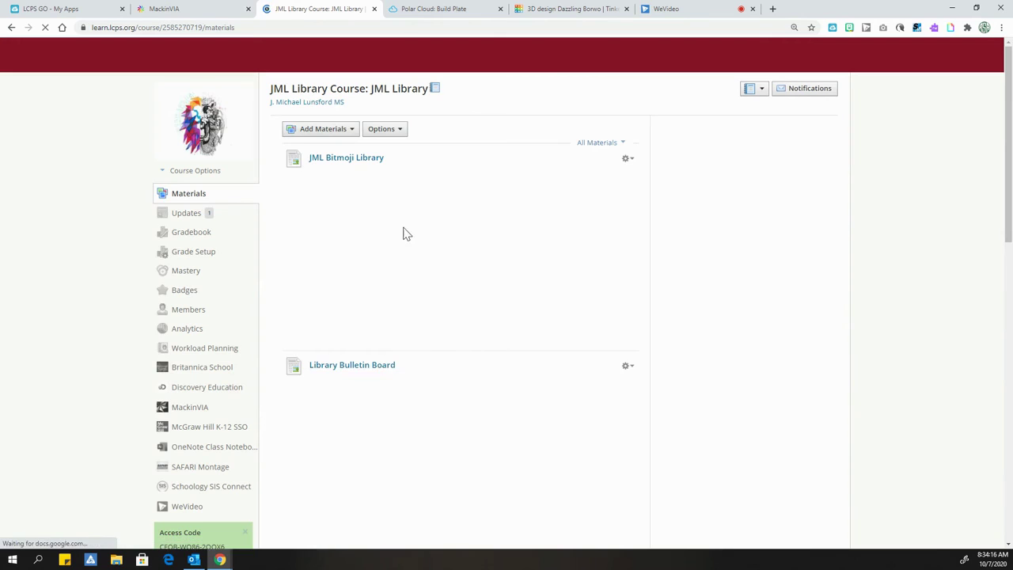
pyautogui.scroll(-4, 419, 301)
pyautogui.scroll(-5, 423, 317)
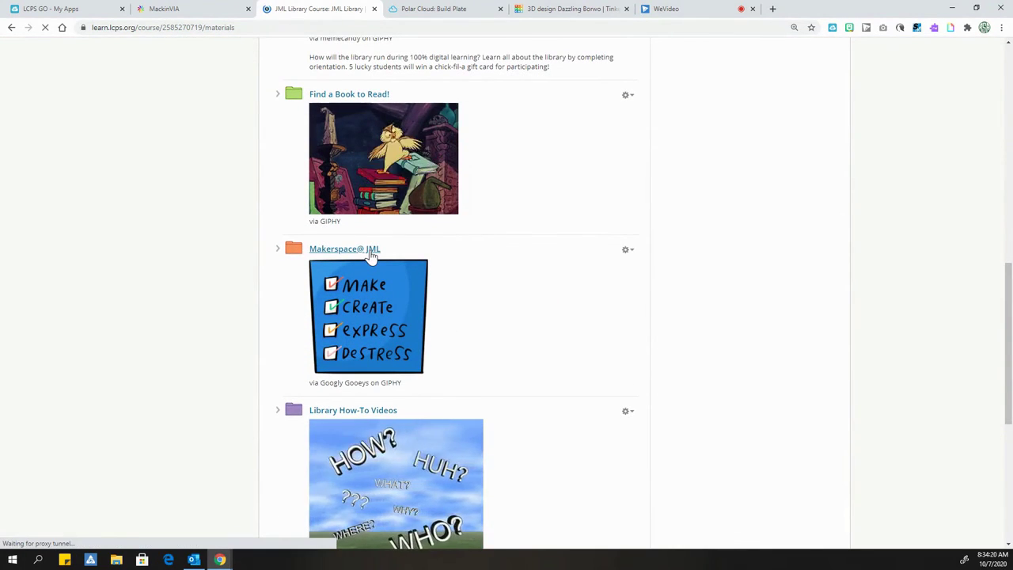
pyautogui.click(371, 253)
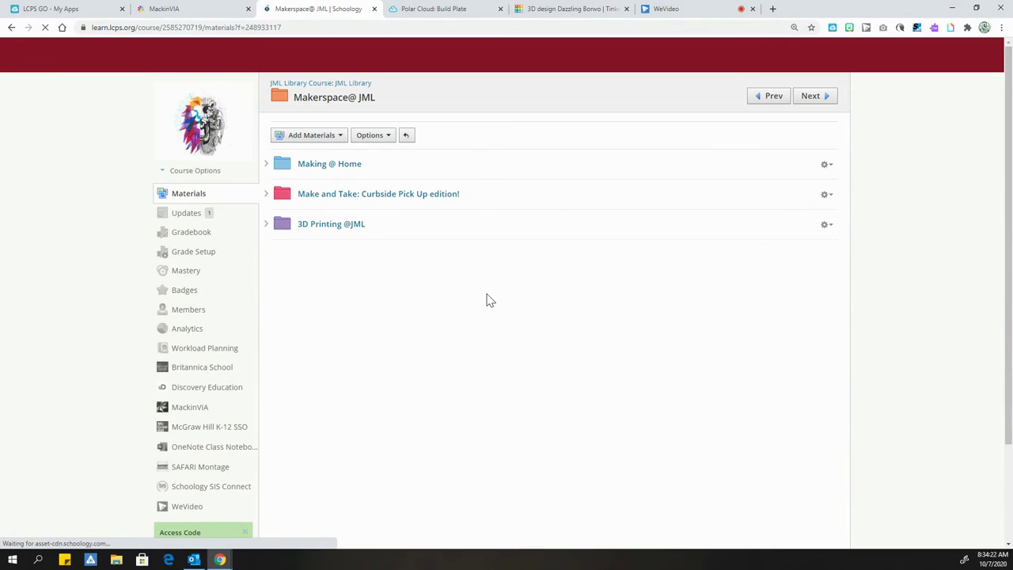
pyautogui.click(346, 228)
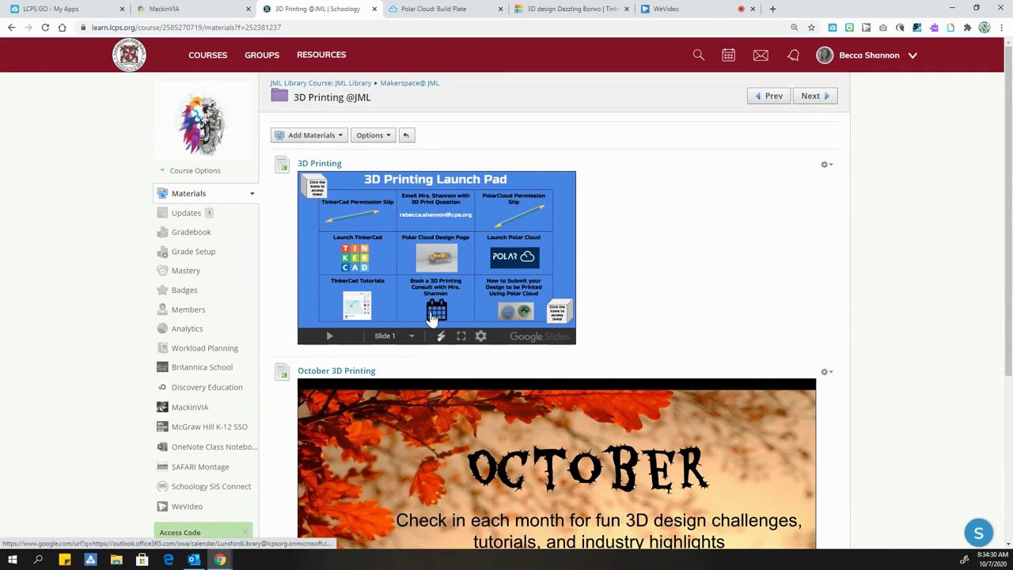
pyautogui.click(436, 312)
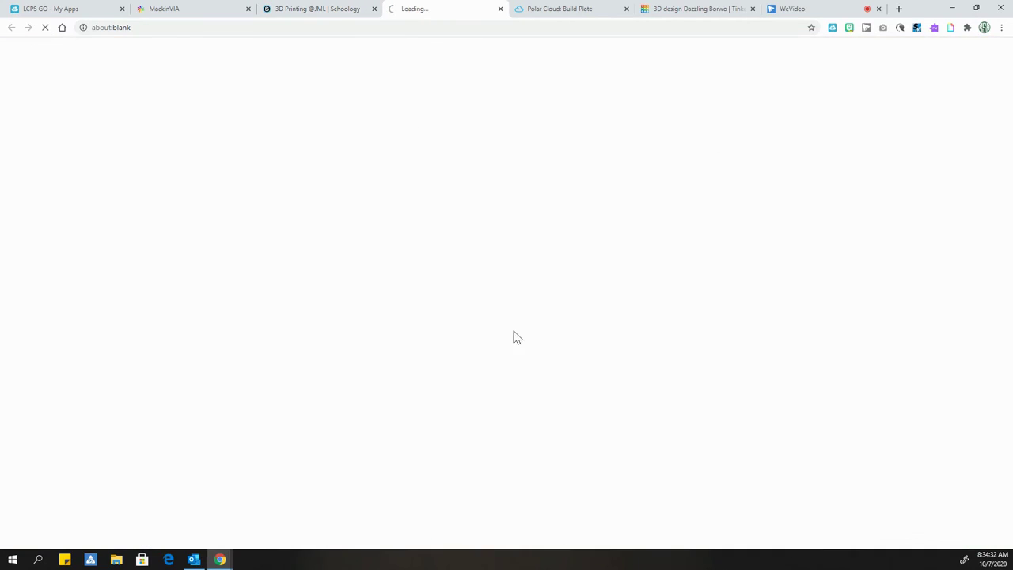